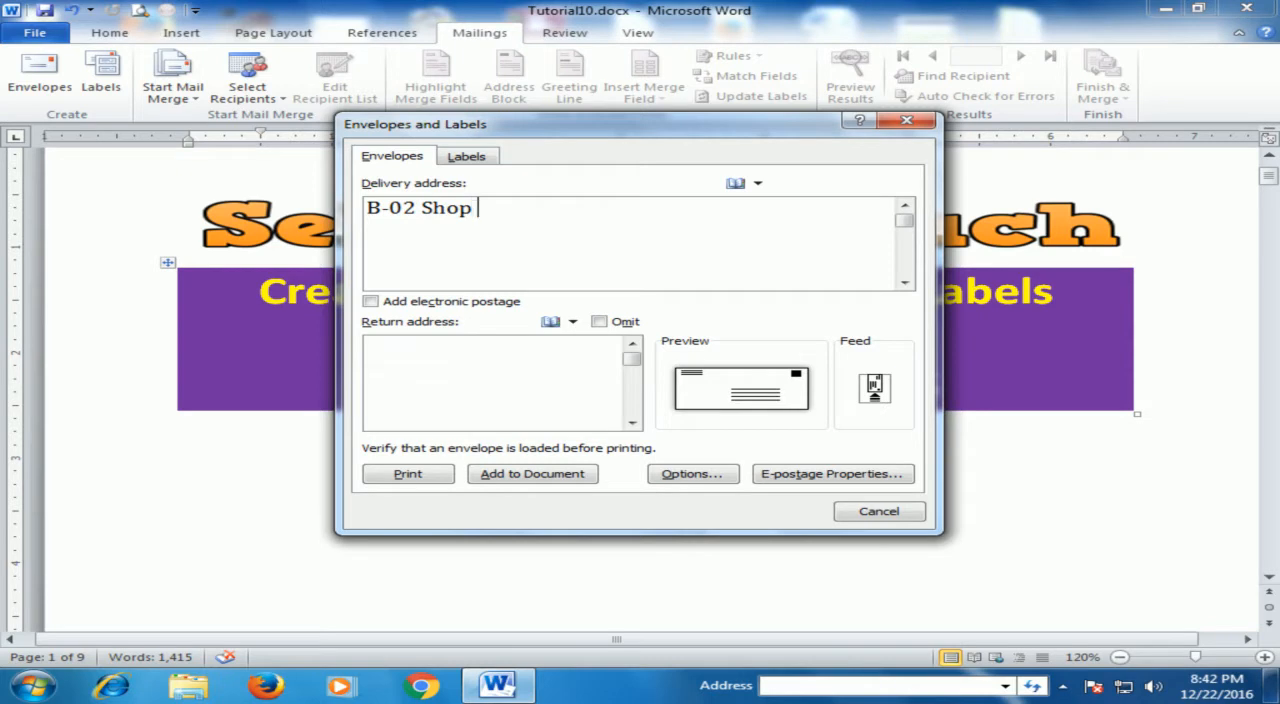
- Complete the recipient's postal address as the envelope's delivery address
text(No )
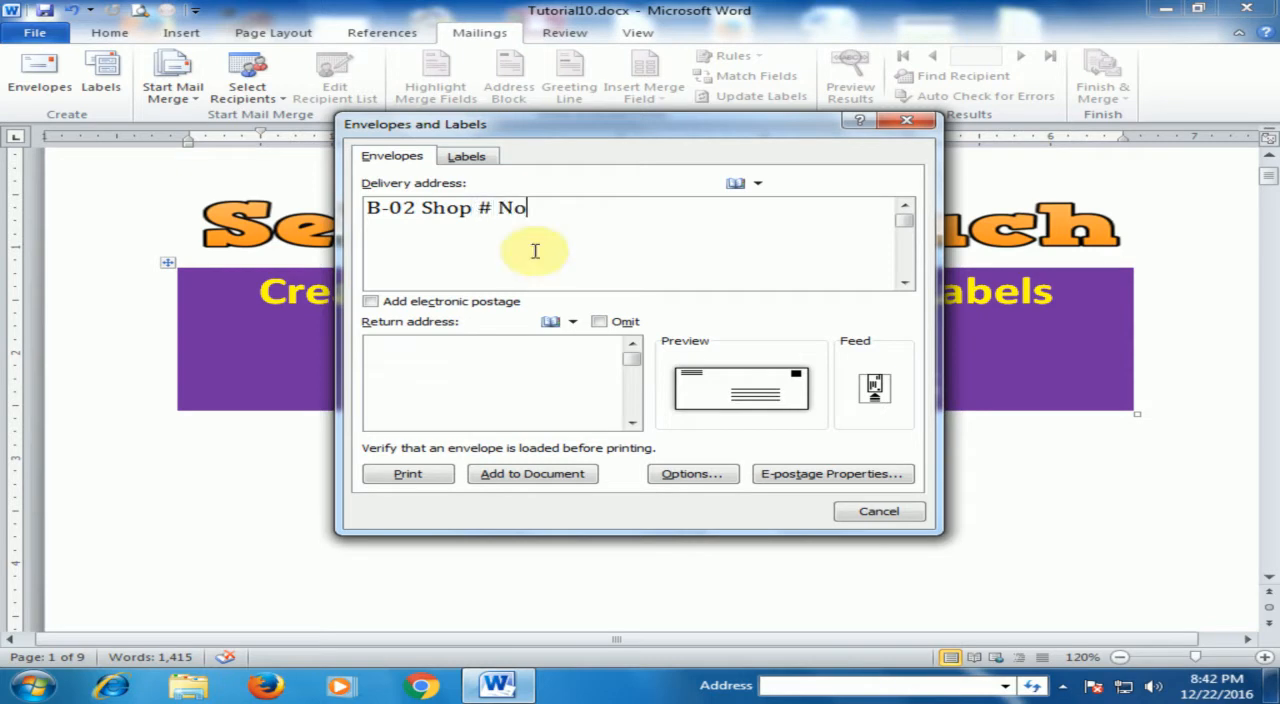
text(250 Sa)
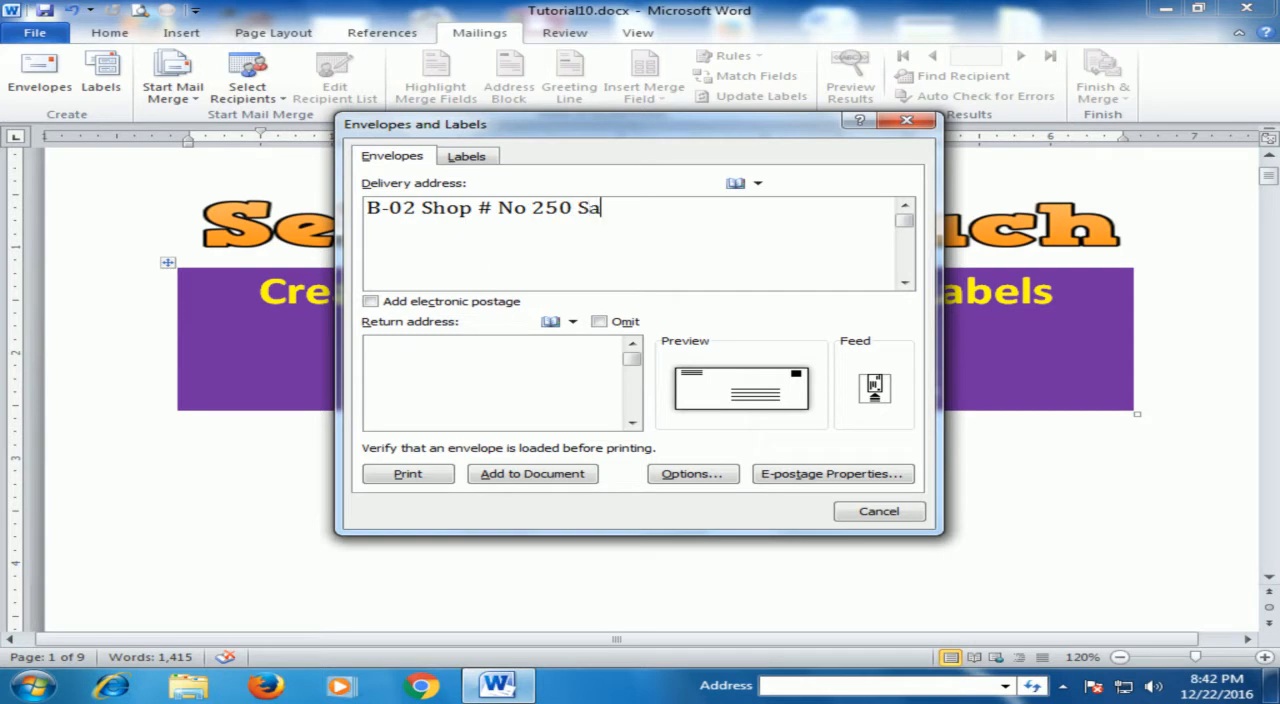
text(ddar Karachi)
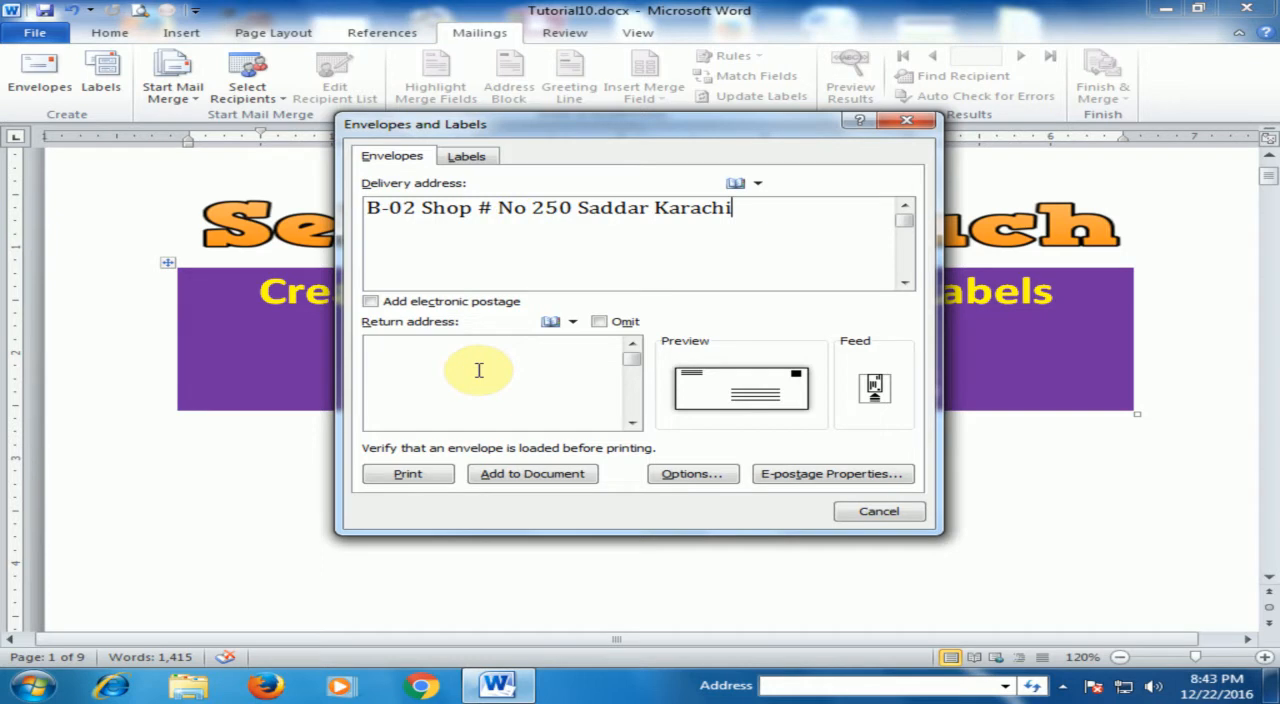
- Enter the sender's full postal address as the envelope's return address
click(413, 353)
text(D-021 Fl)
text(oor No.65 Office No.)
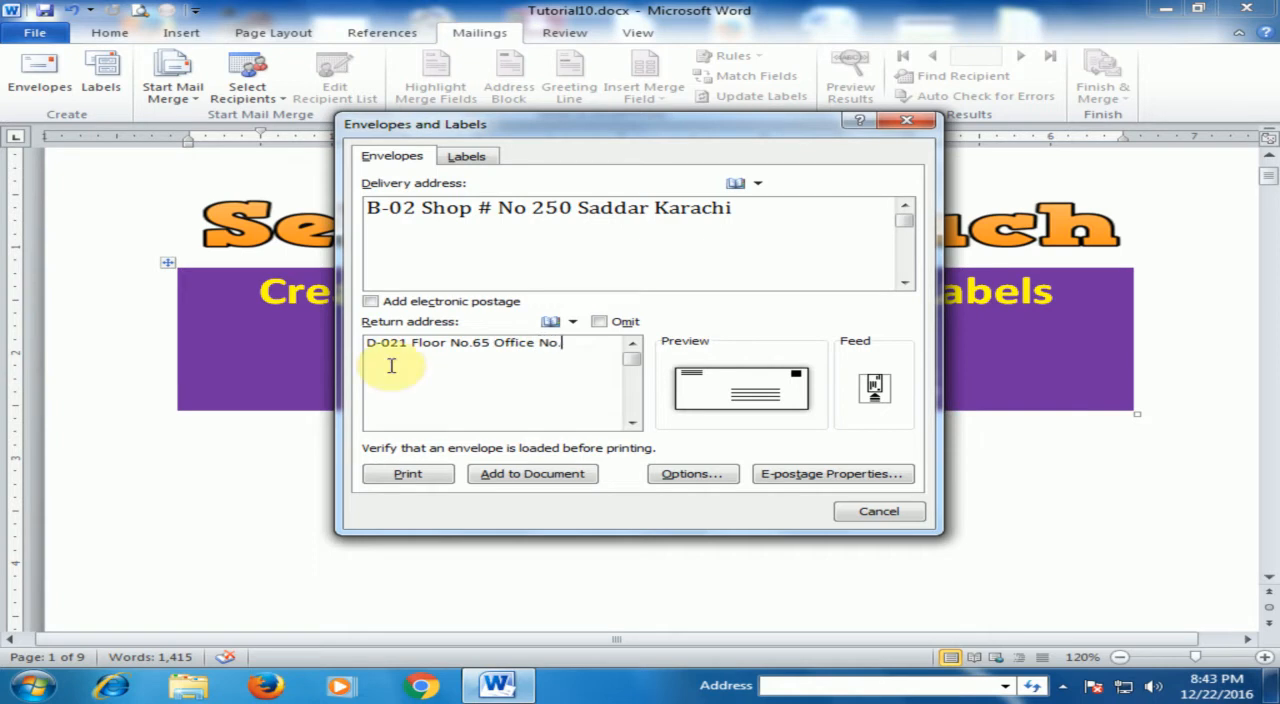
text(65)
key(BackSpace)
key(BackSpace)
text(10)
text( Cli)
text(fton Kr)
text(arc)
text(a)
text(chi)
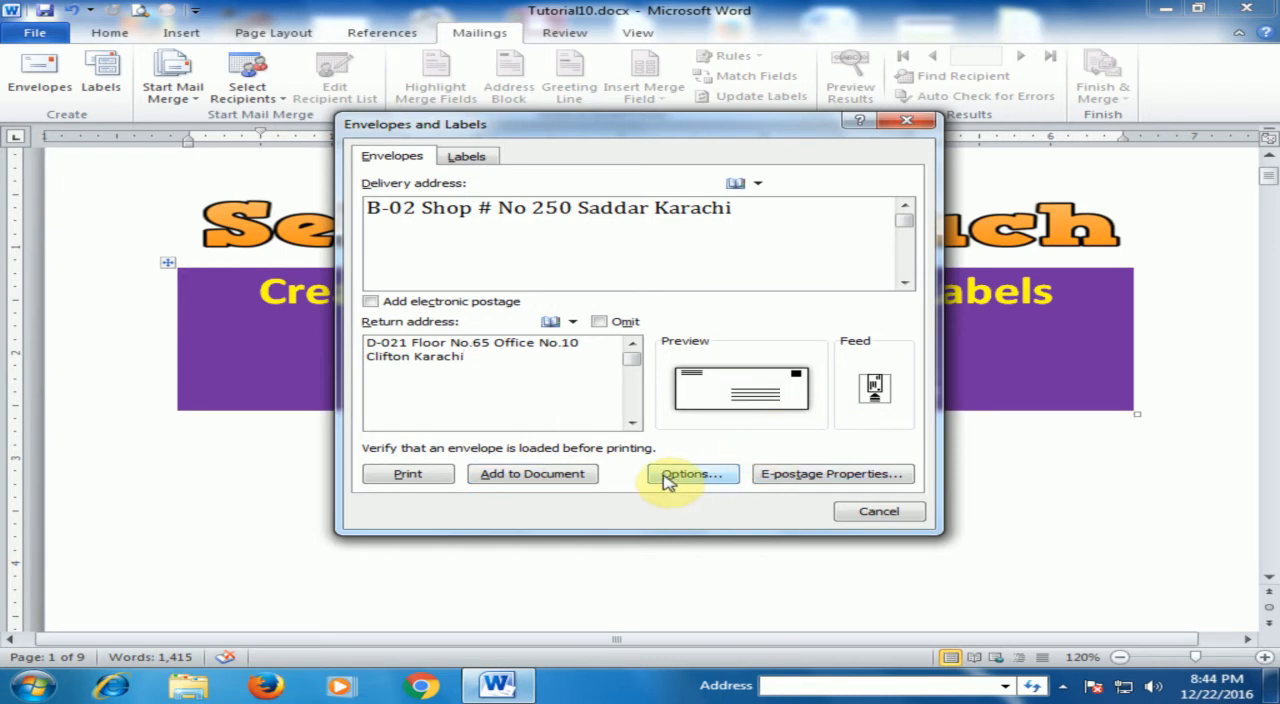
- Choose Size 10 (4 1/8 x 9 1/2 in) as the envelope size in the envelope options
click(693, 474)
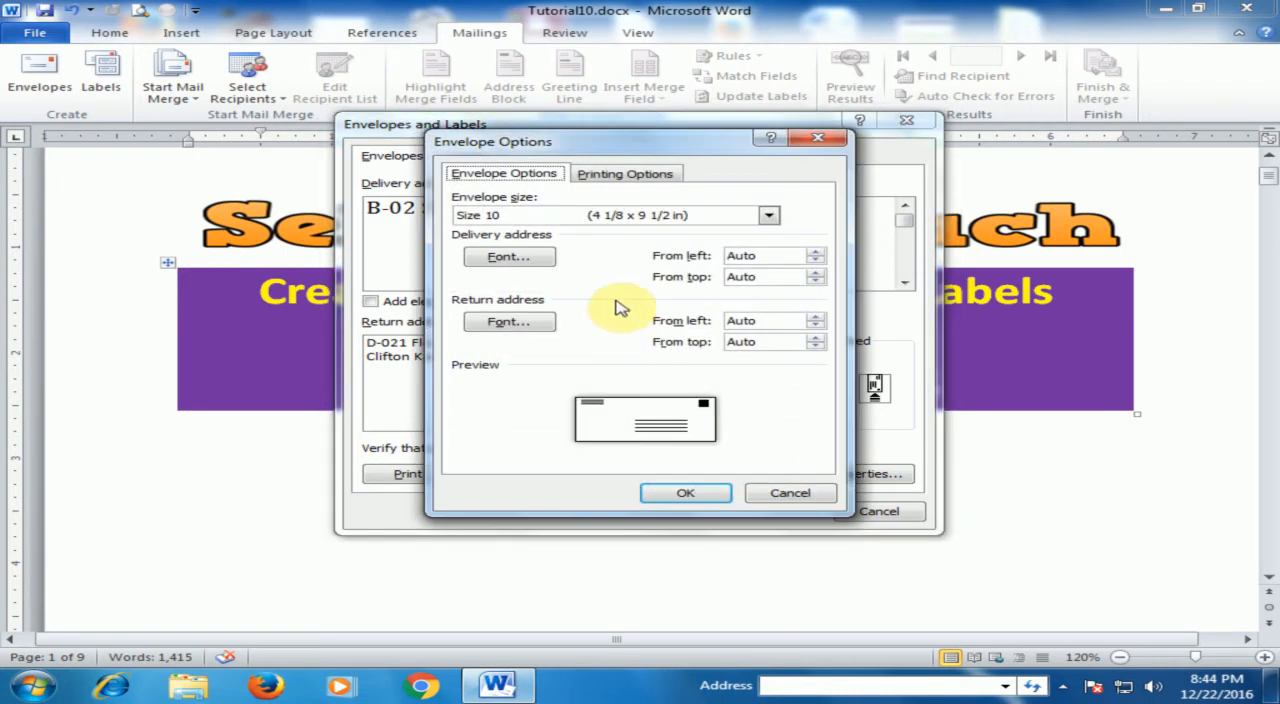
click(768, 216)
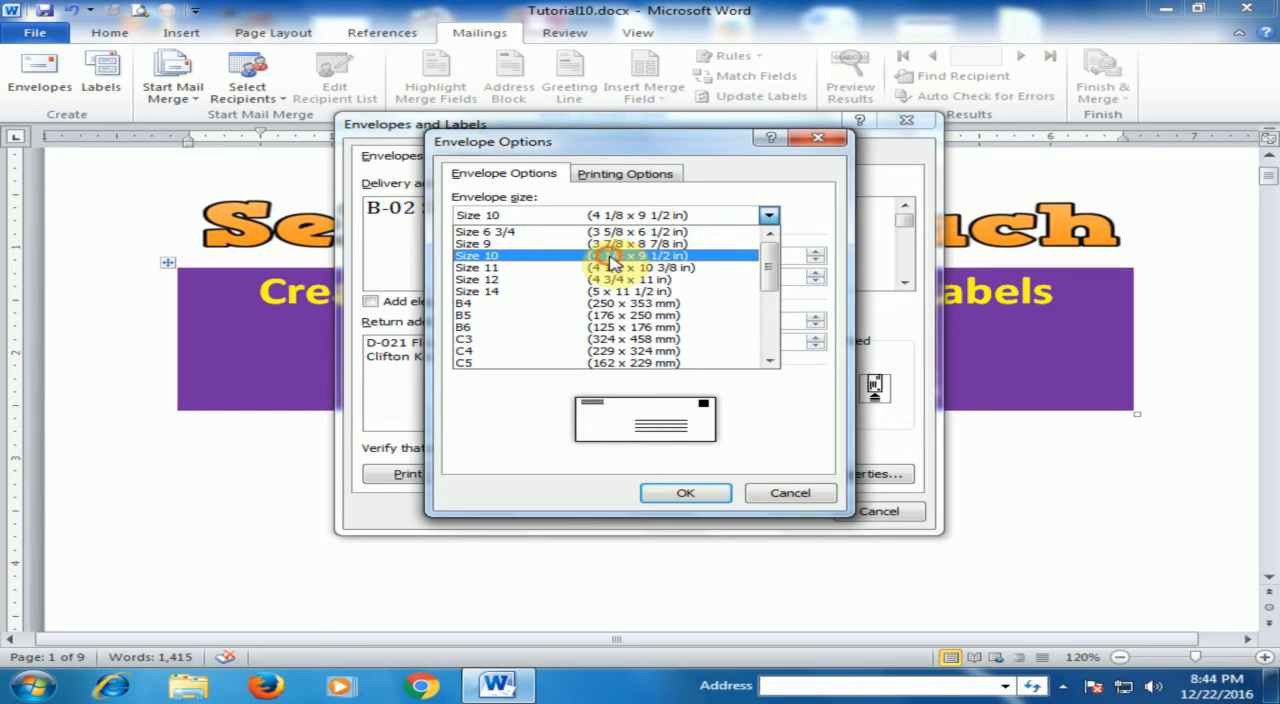
click(612, 258)
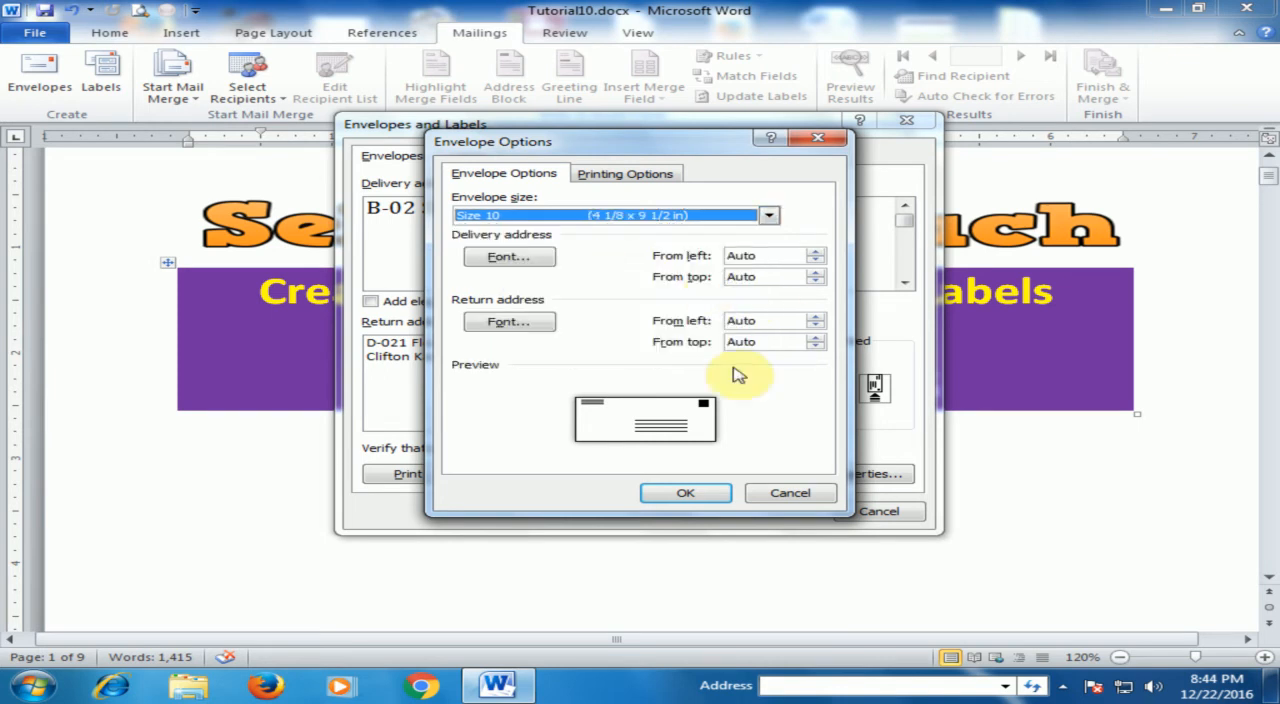
click(712, 494)
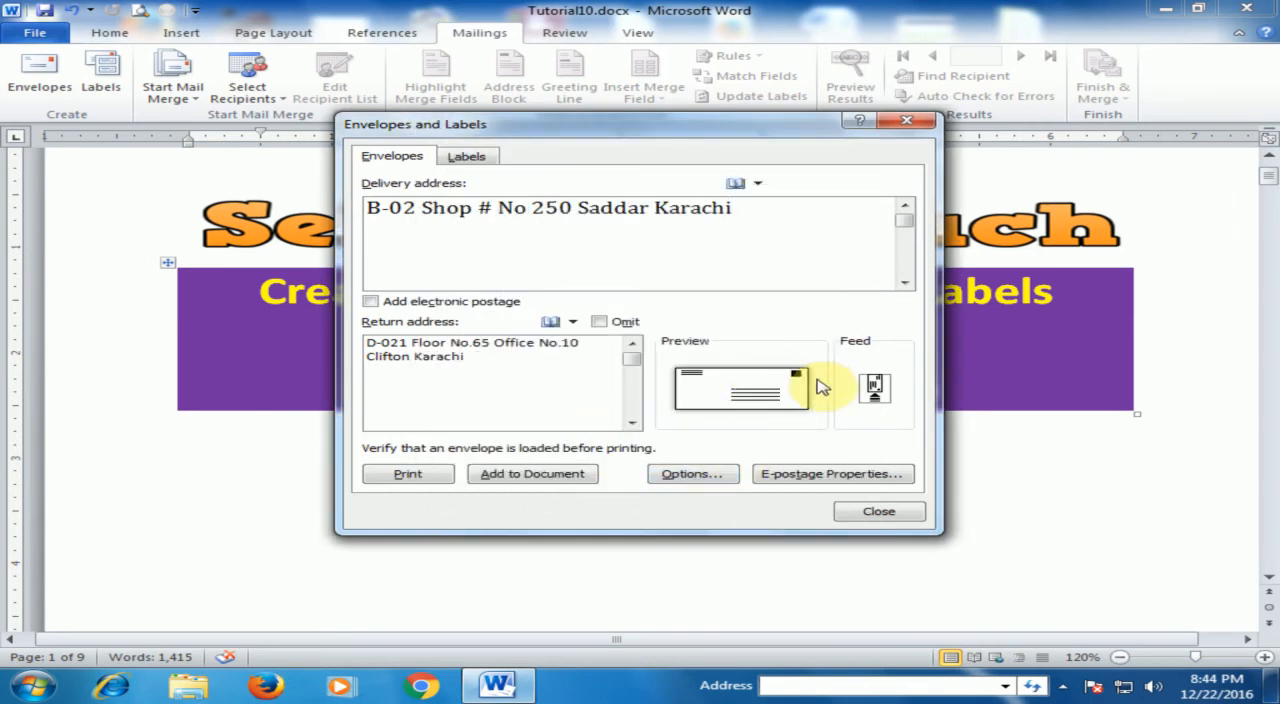
- Add the envelope to the document without saving the new return address as the default
click(537, 476)
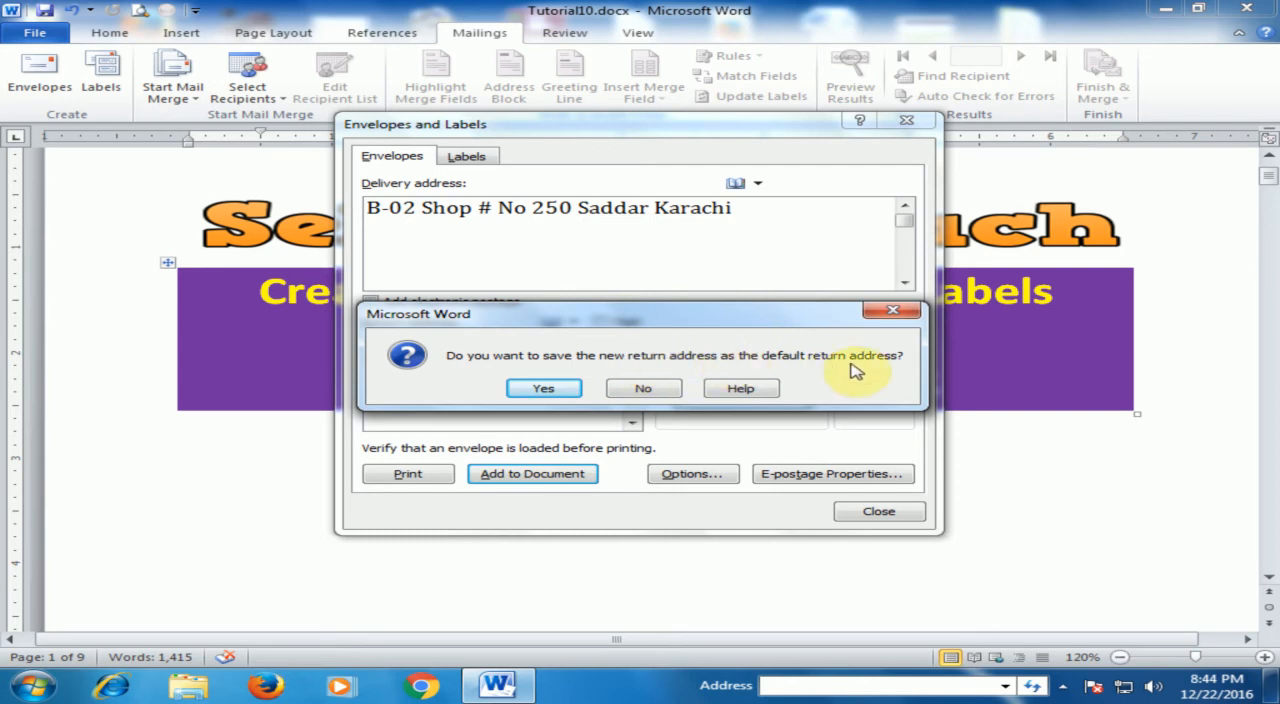
click(658, 386)
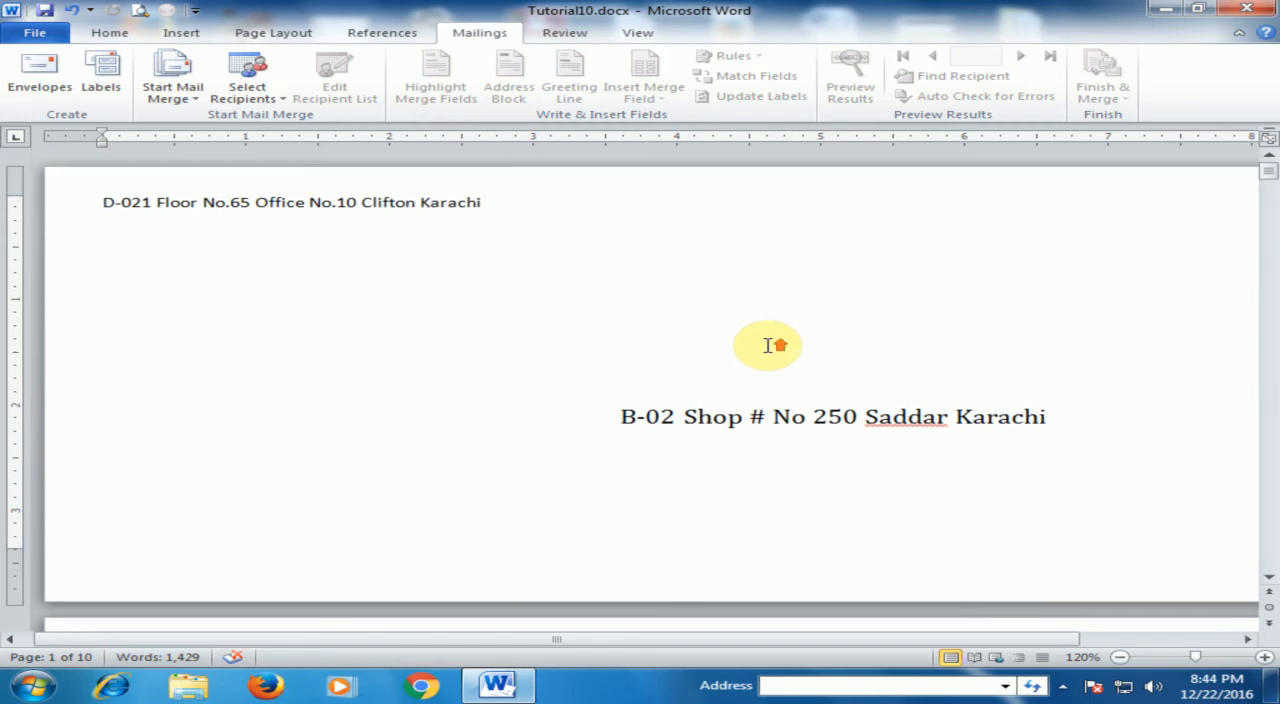
- Check the envelope page across its full width and in the print preview, and return to the document
drag(683, 643, 829, 635)
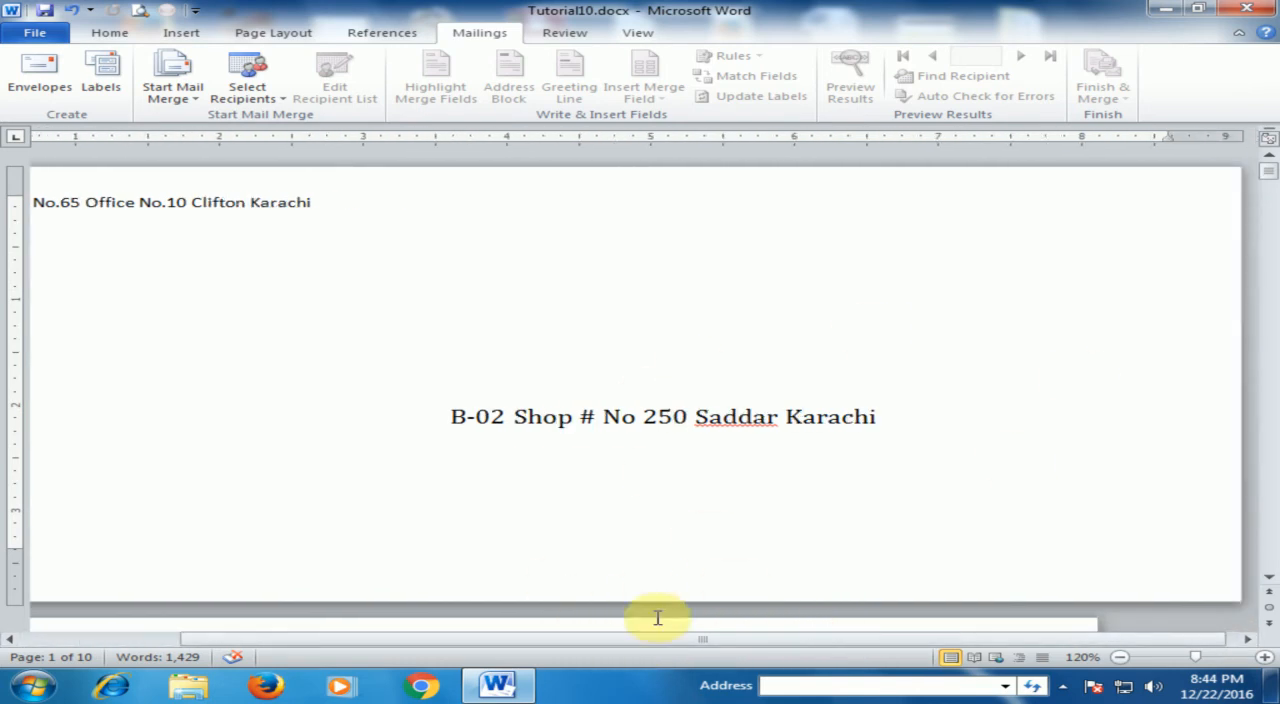
drag(686, 640, 546, 638)
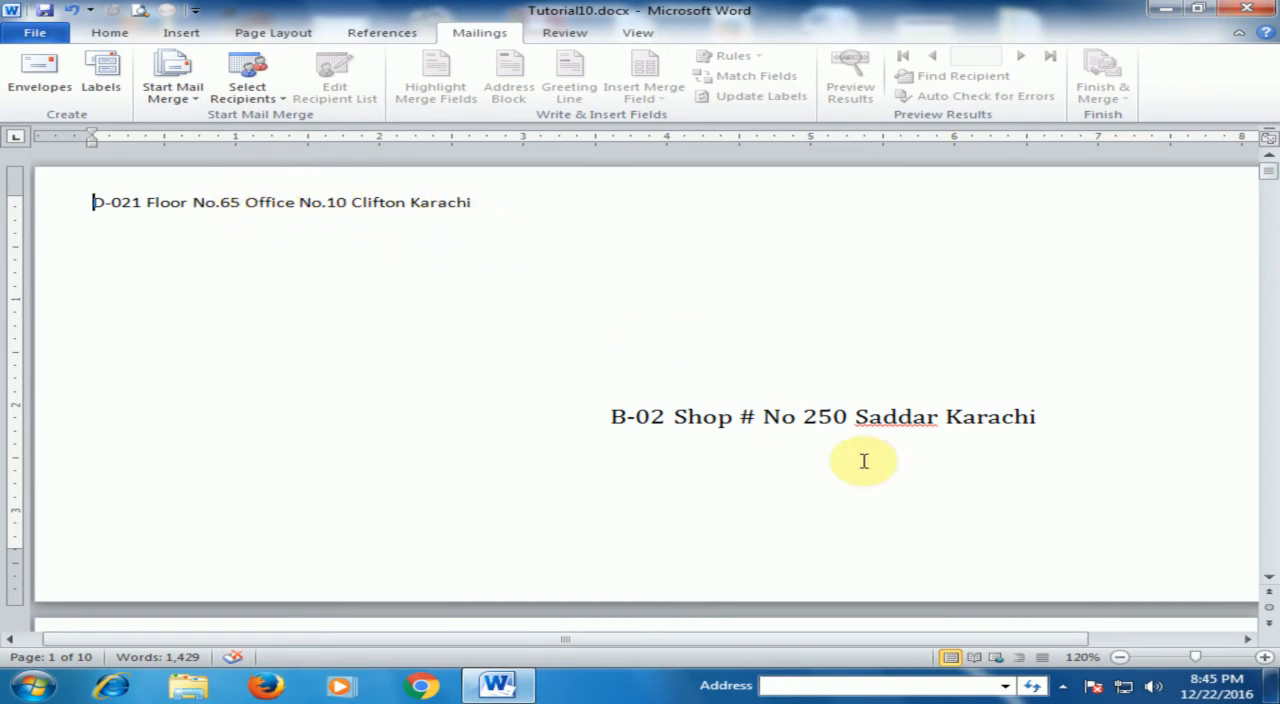
click(136, 12)
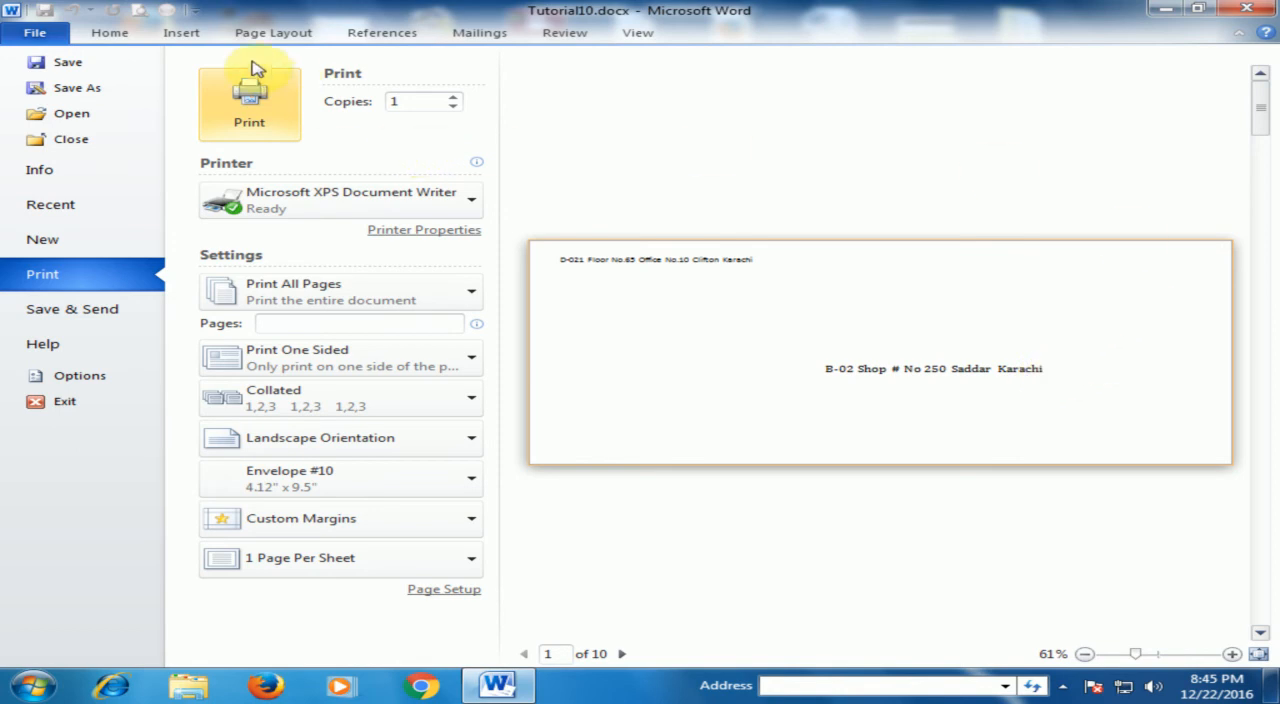
click(110, 32)
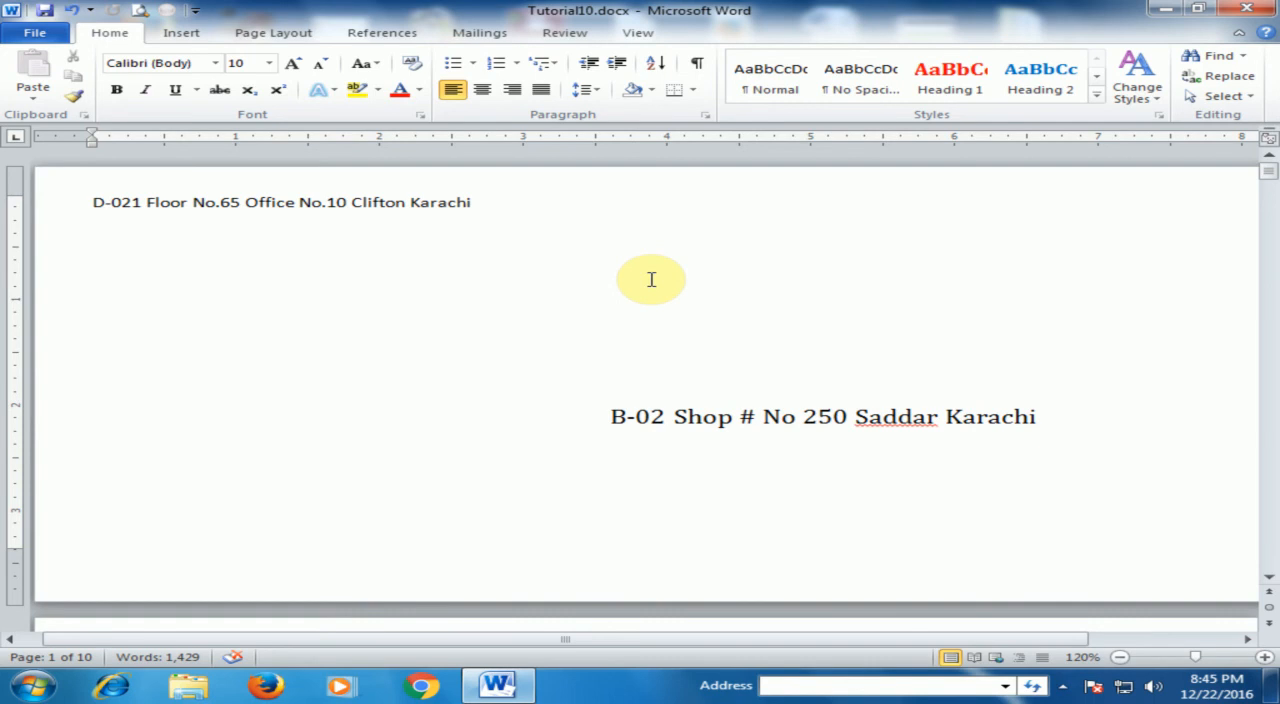
- Place the cursor below the purple title block on page 2 and open the label setup
scroll(618, 388, down, 6)
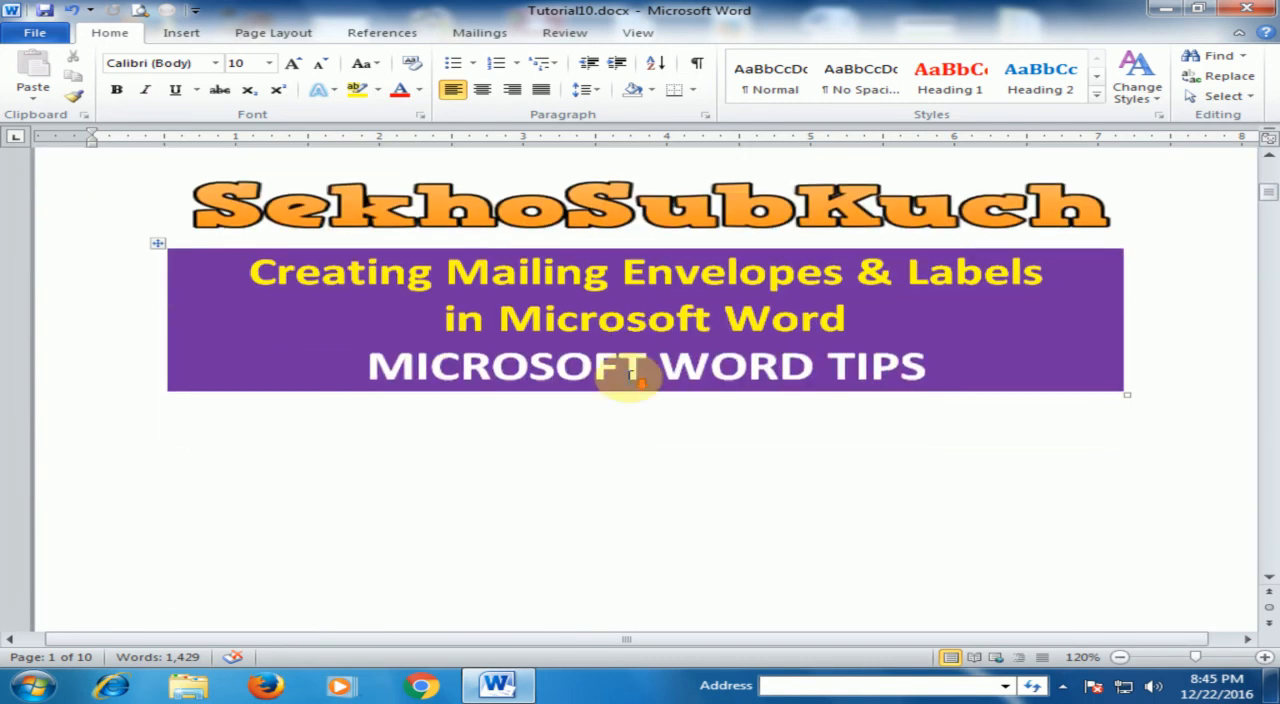
scroll(632, 378, down, 3)
click(520, 382)
scroll(486, 372, up, 3)
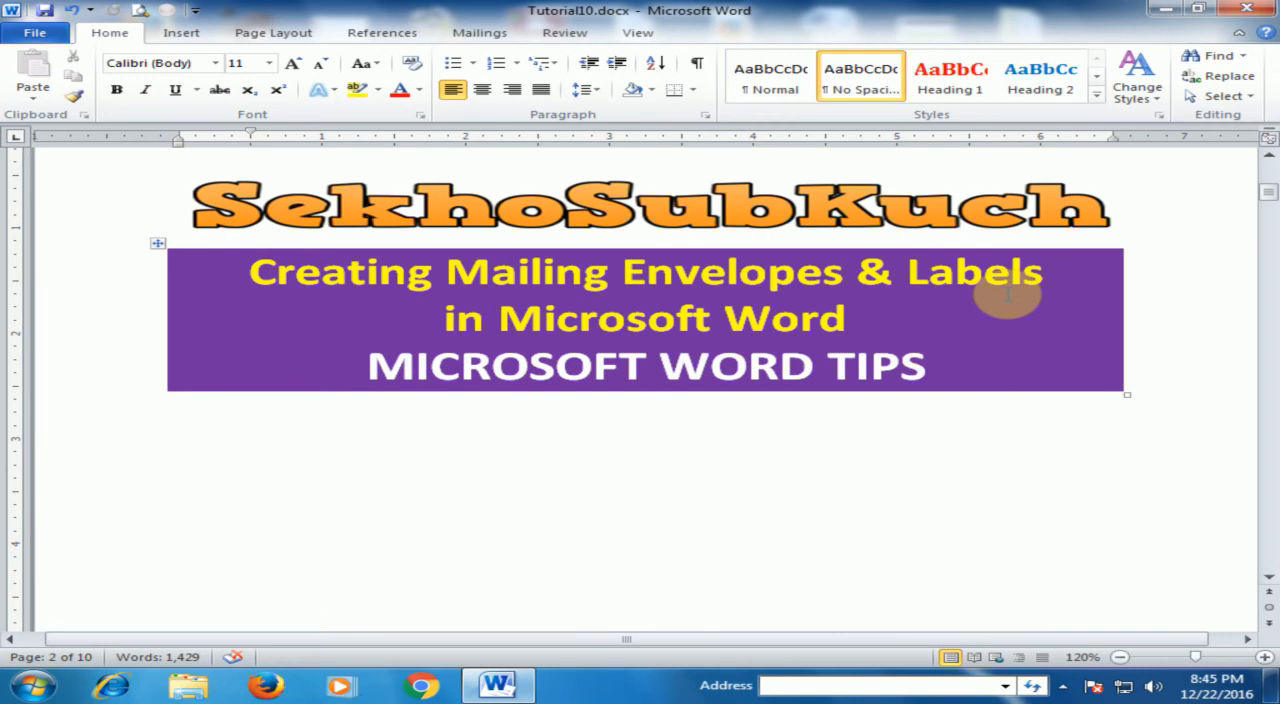
click(498, 36)
click(103, 88)
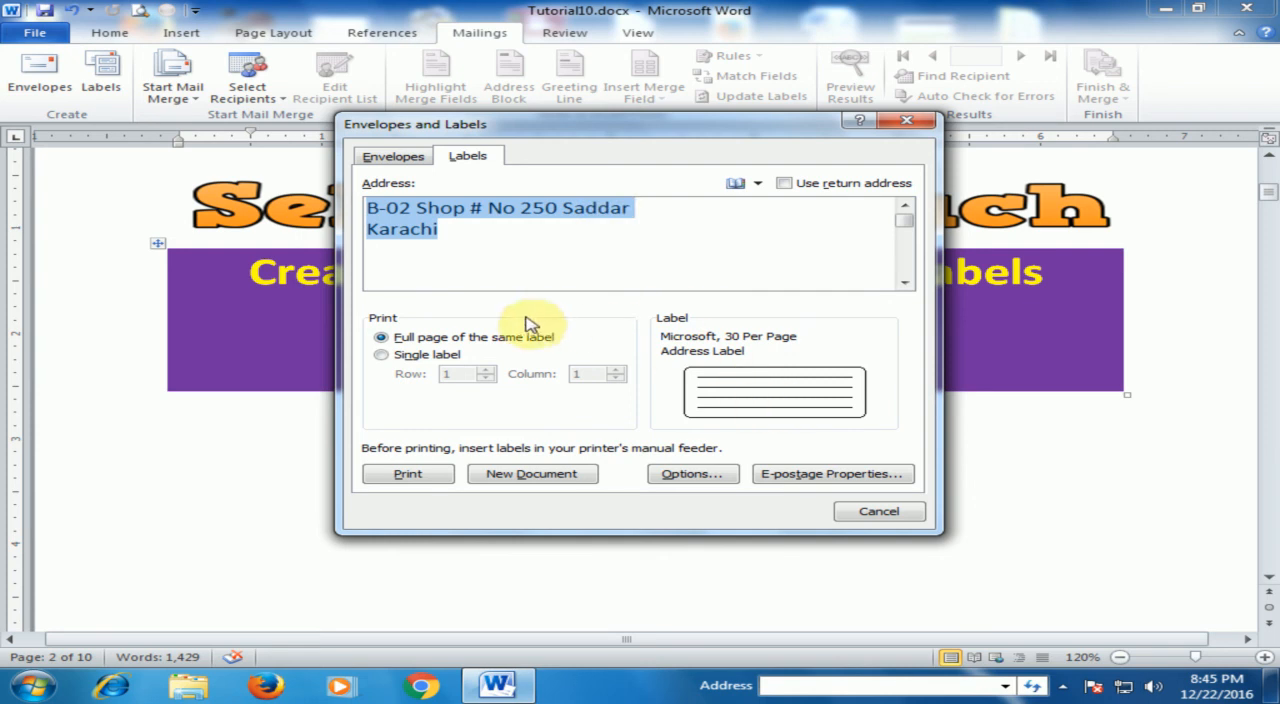
- Use the Microsoft 30 Per Page address label and generate a full page of the same label in a new document
click(692, 474)
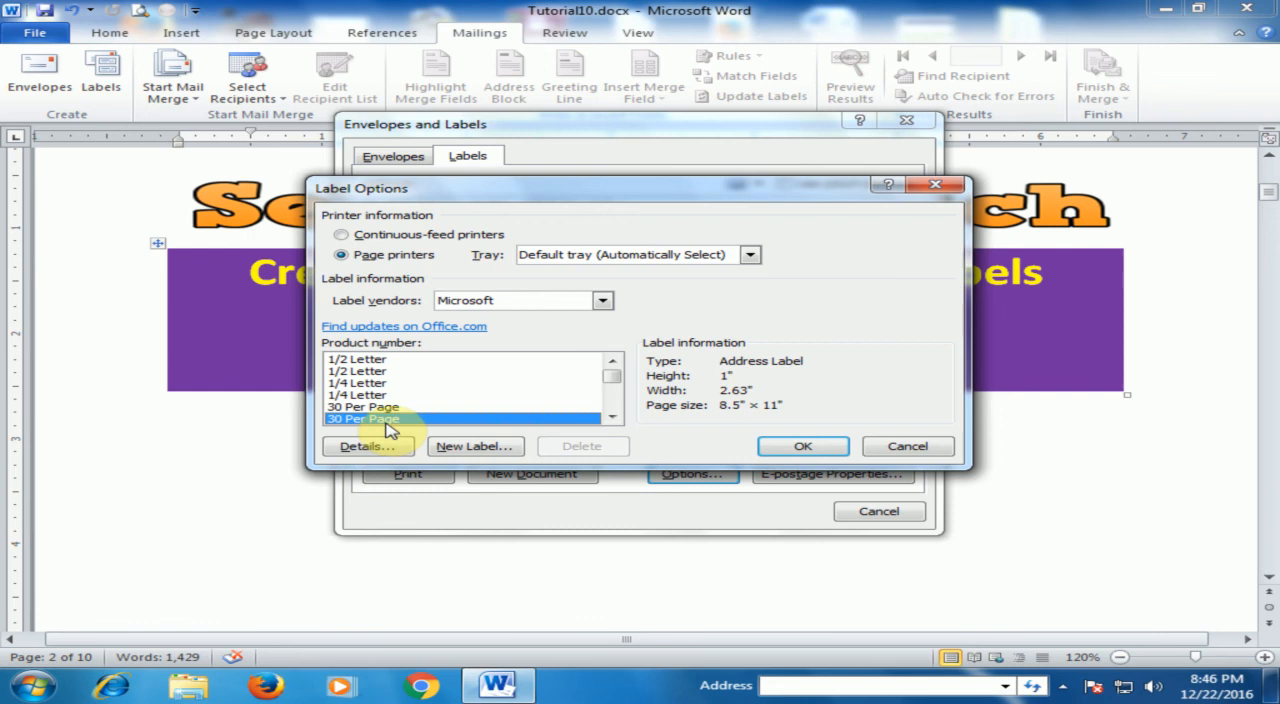
click(803, 446)
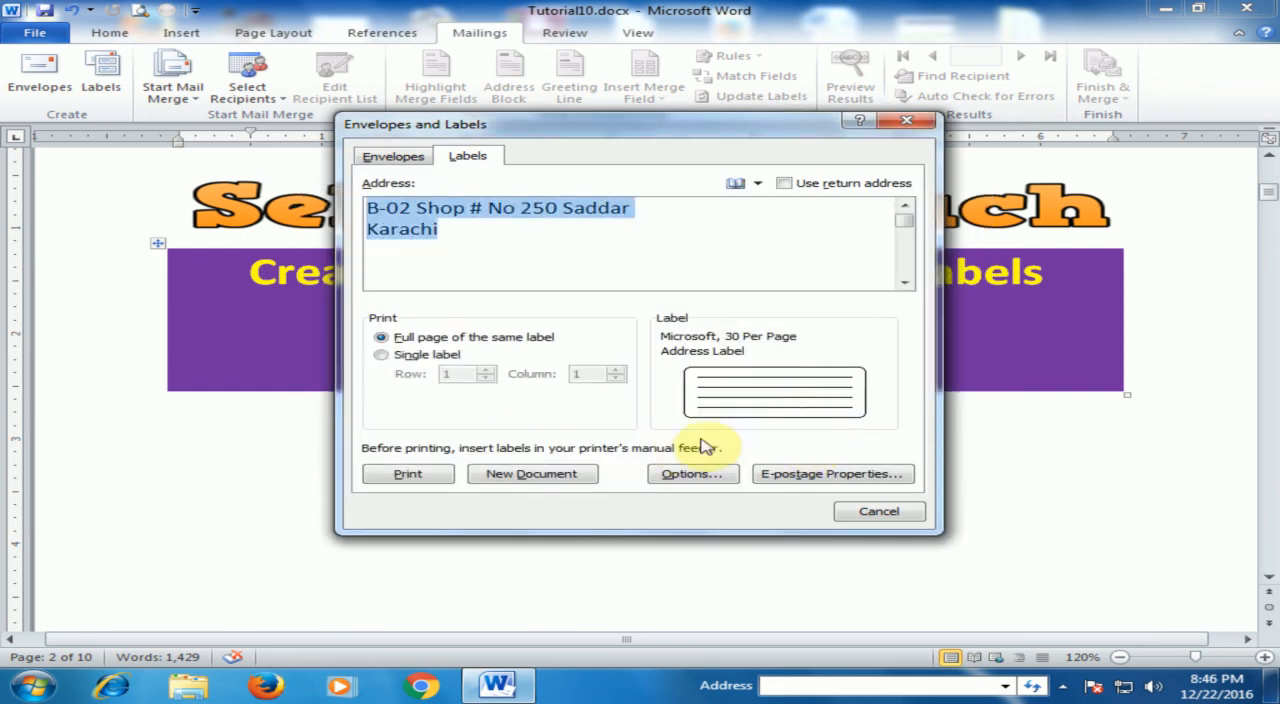
click(537, 476)
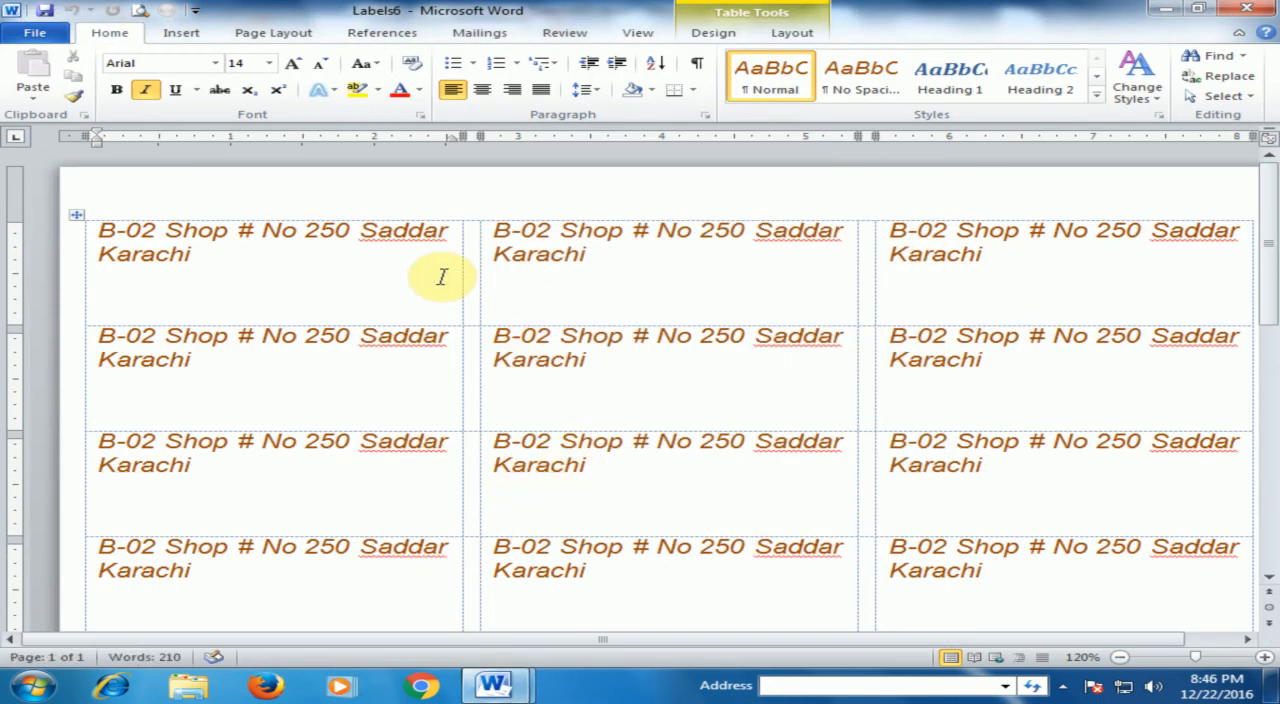
- Look over the generated label sheet and switch back to the Tutorial10.docx document
scroll(433, 305, down, 5)
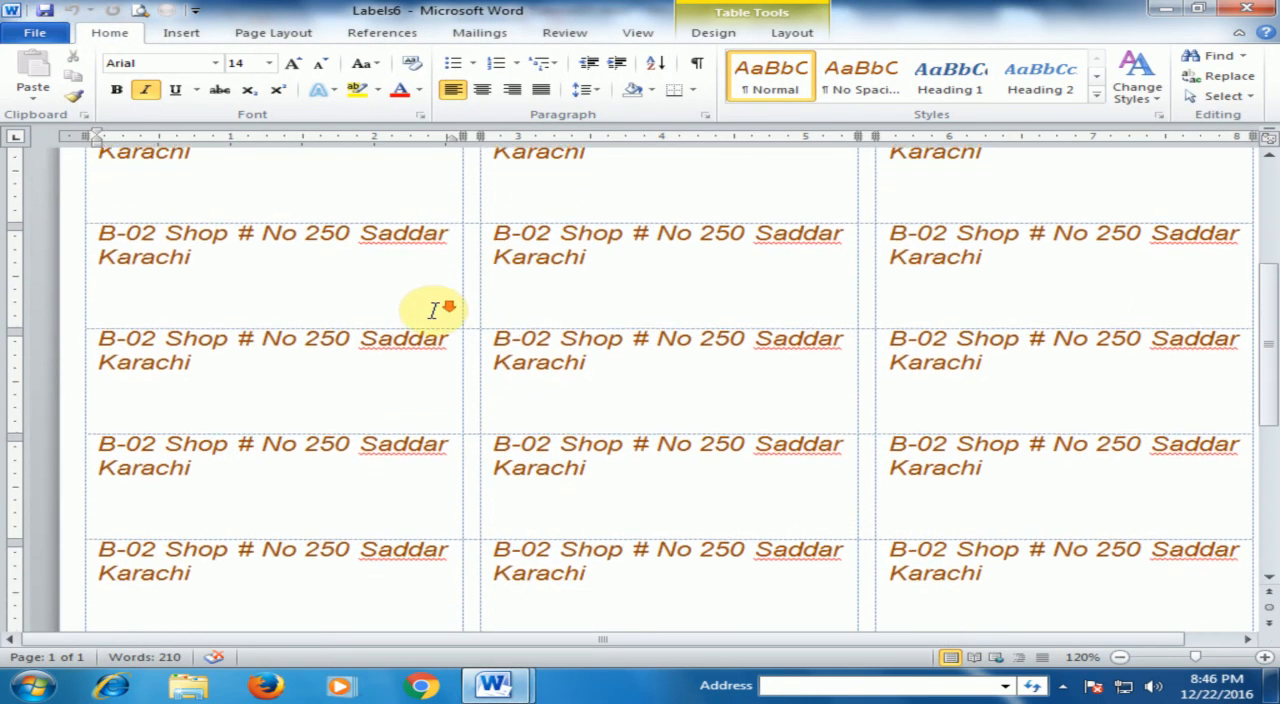
scroll(433, 313, up, 5)
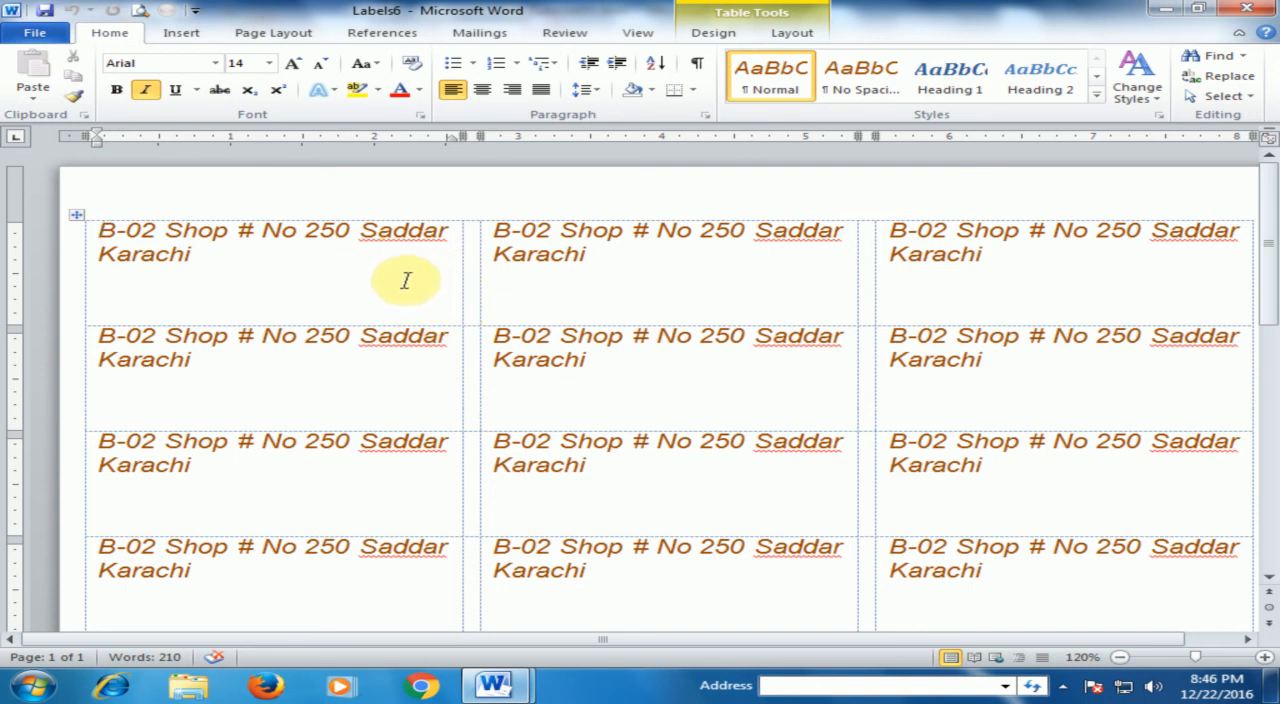
scroll(410, 284, down, 3)
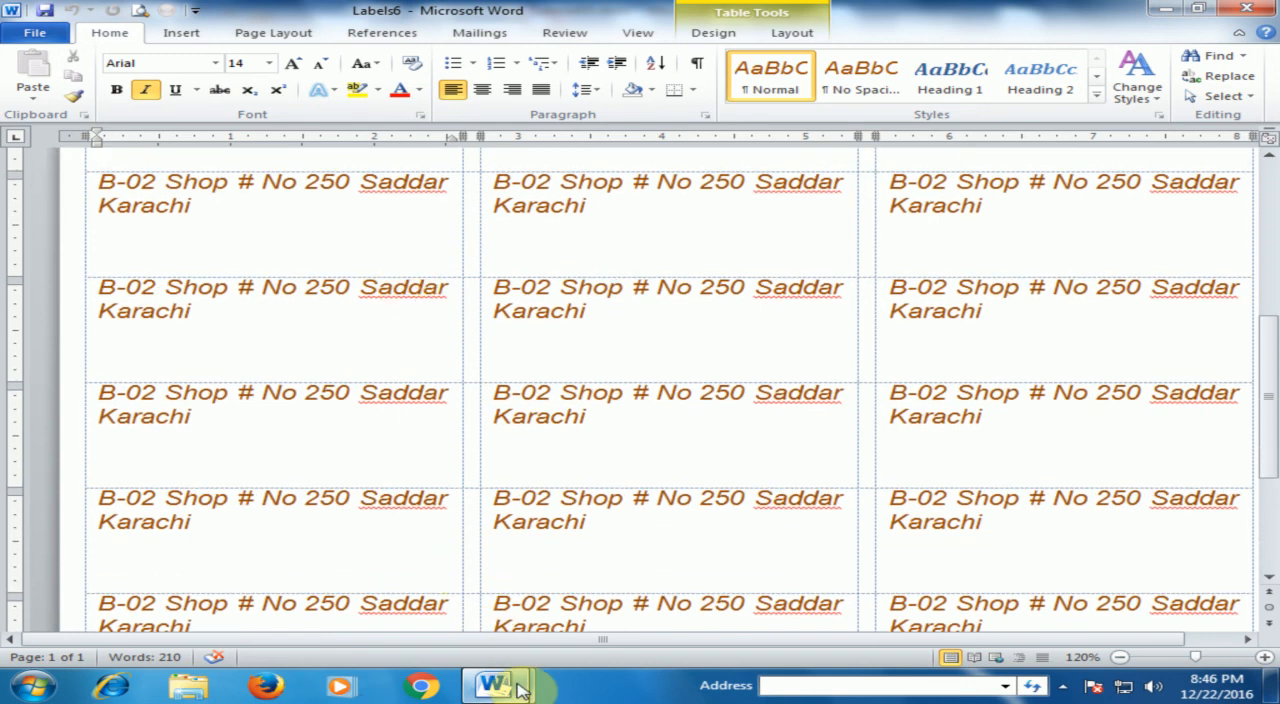
mouse_move(493, 684)
click(443, 600)
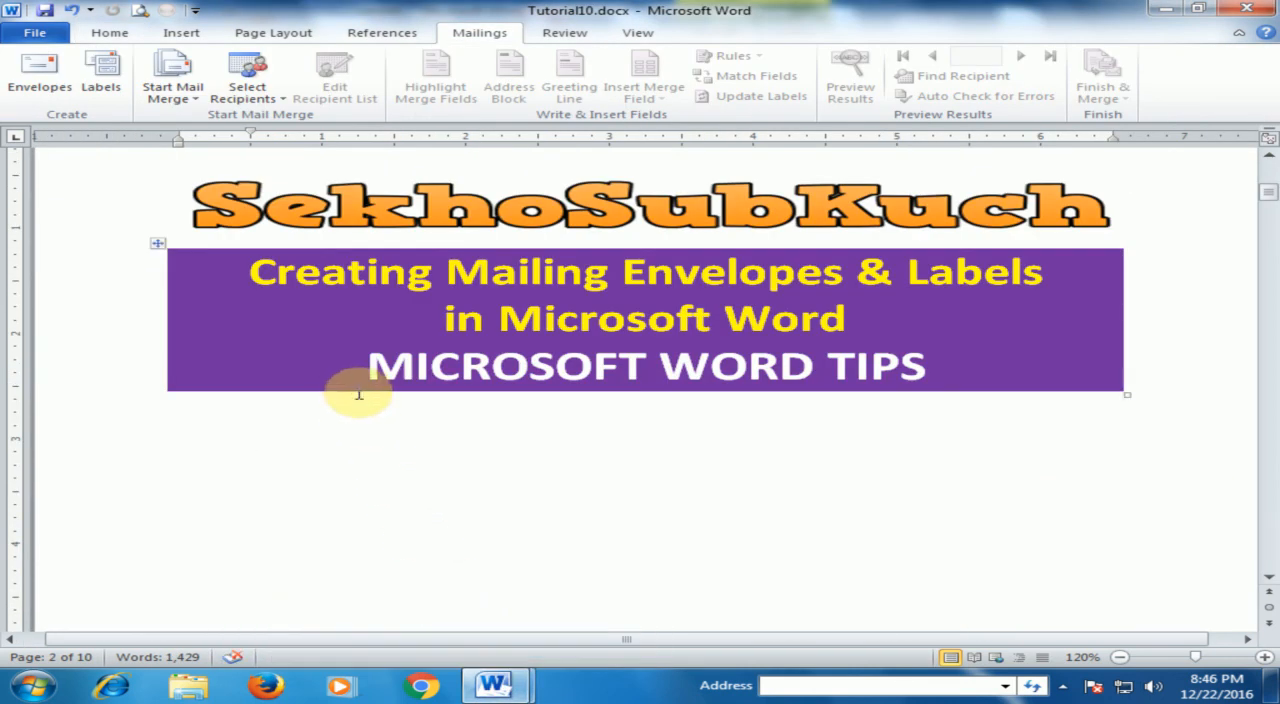